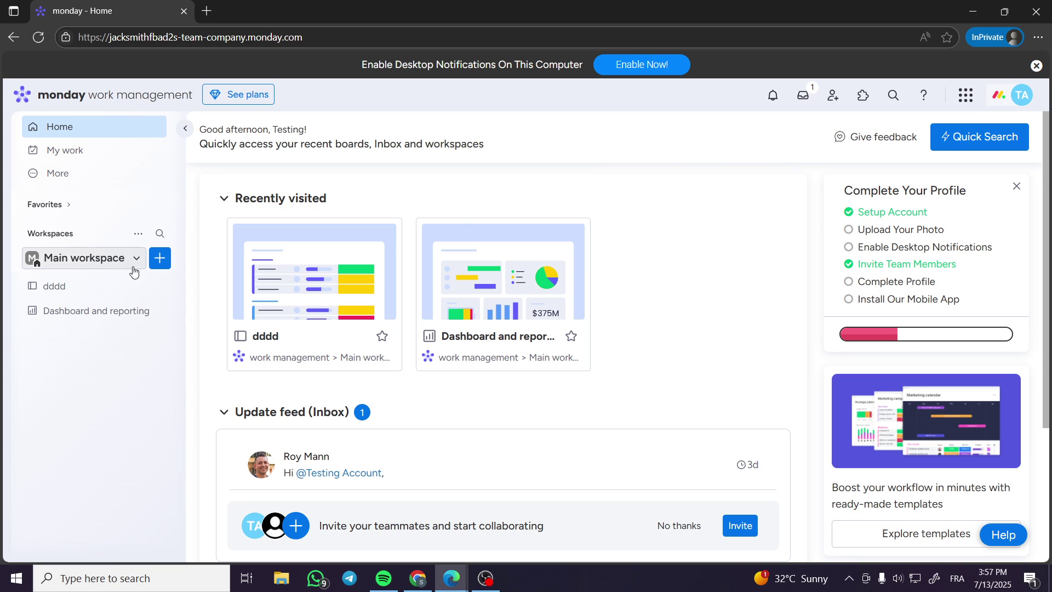
pyautogui.click(158, 262)
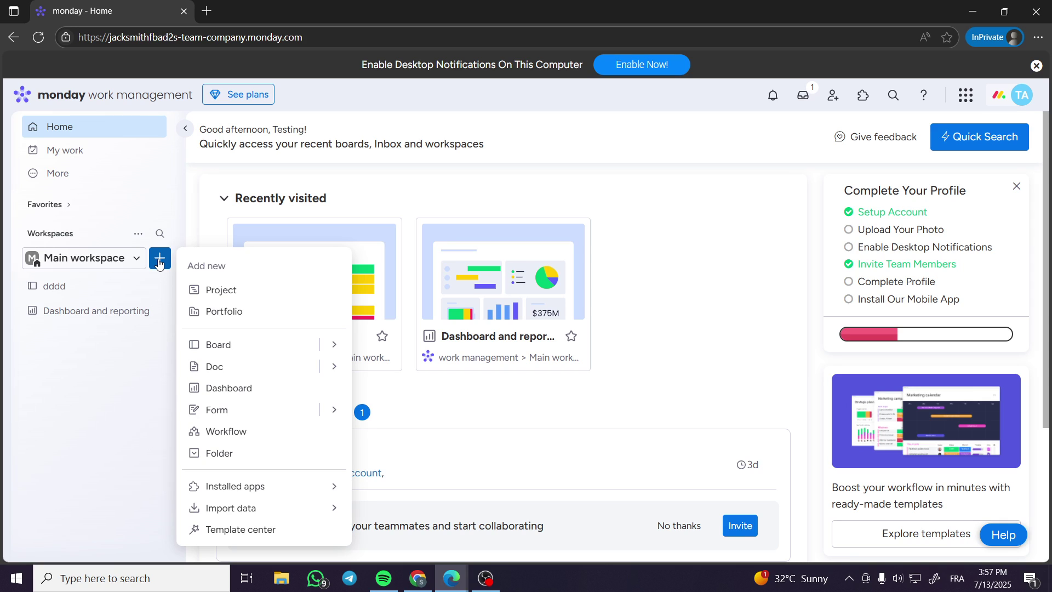
pyautogui.click(98, 258)
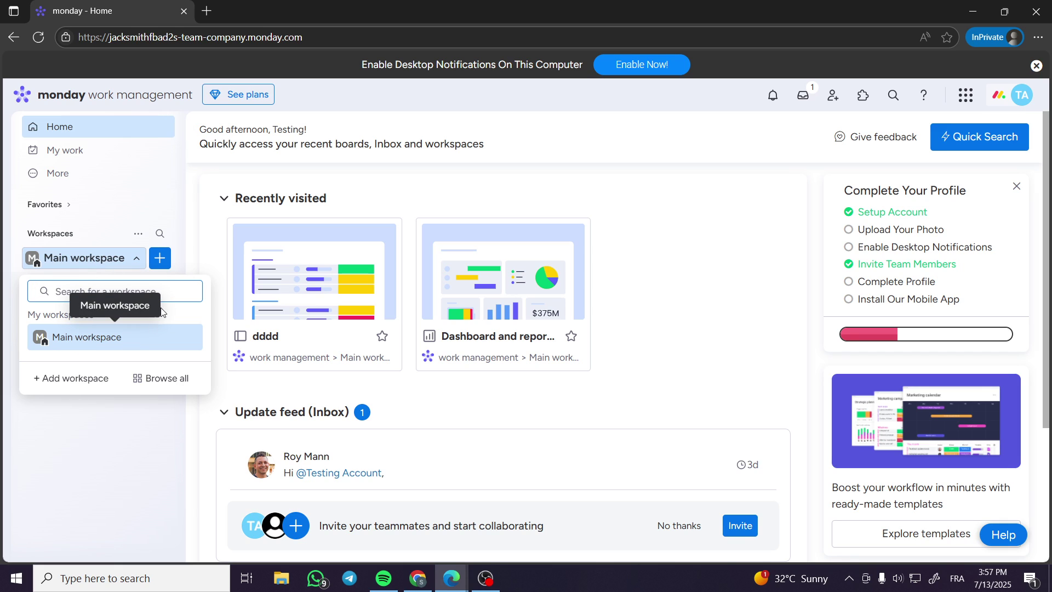
pyautogui.click(164, 263)
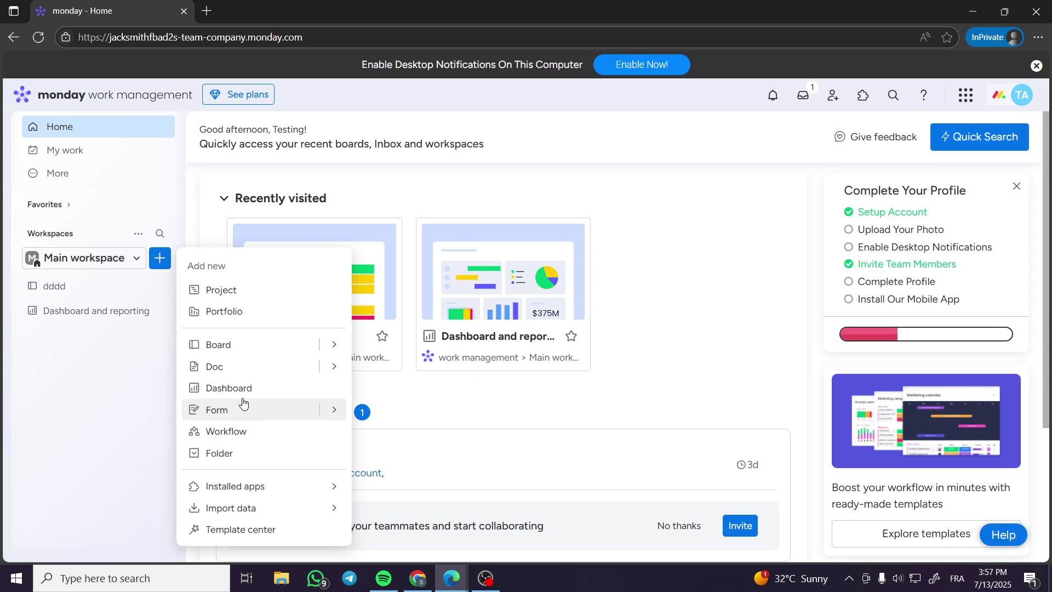
pyautogui.click(225, 343)
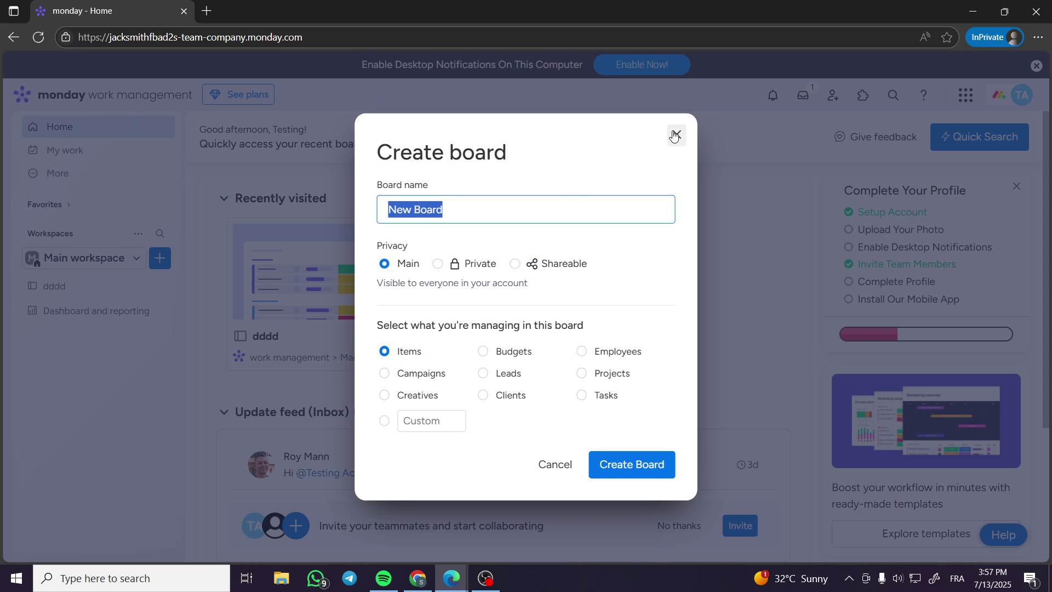
pyautogui.click(674, 136)
# Step: Open the template center for a new board and search the templates for "budget"
pyautogui.click(160, 258)
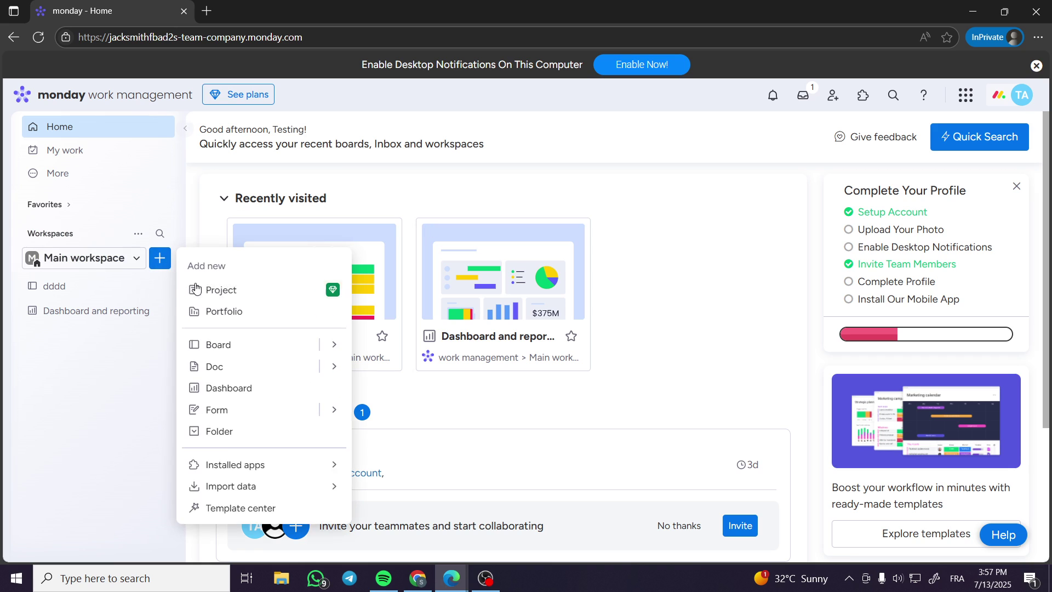
pyautogui.moveTo(326, 347)
pyautogui.click(388, 375)
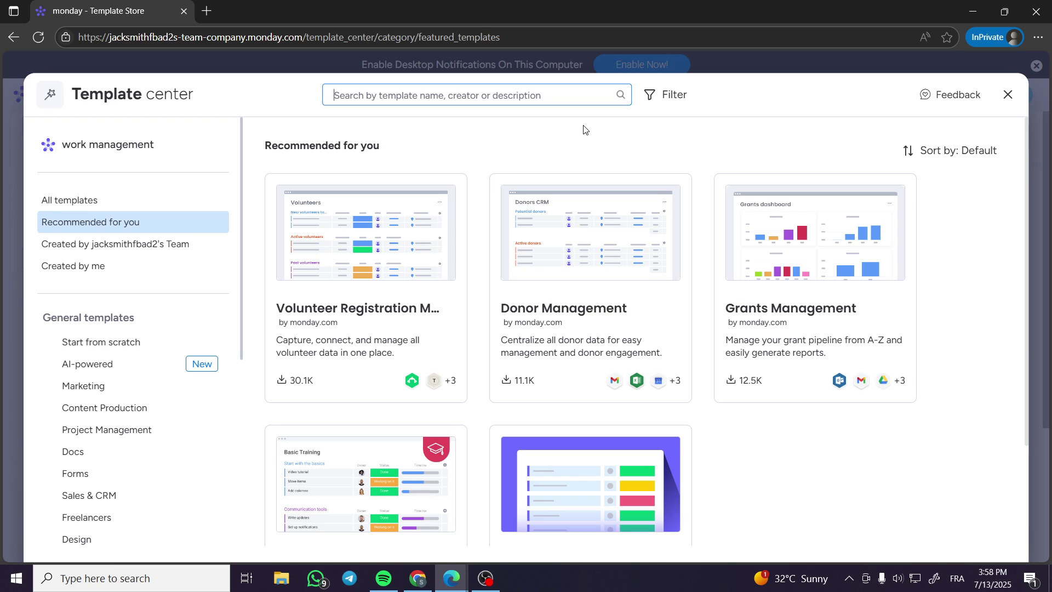
pyautogui.write('bu')
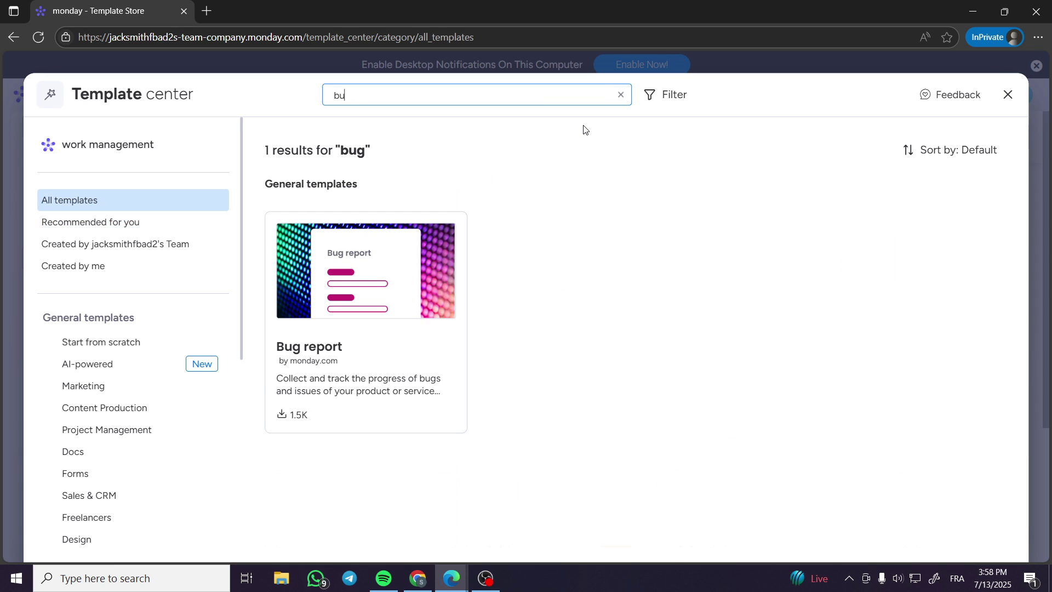
pyautogui.write('gdget')
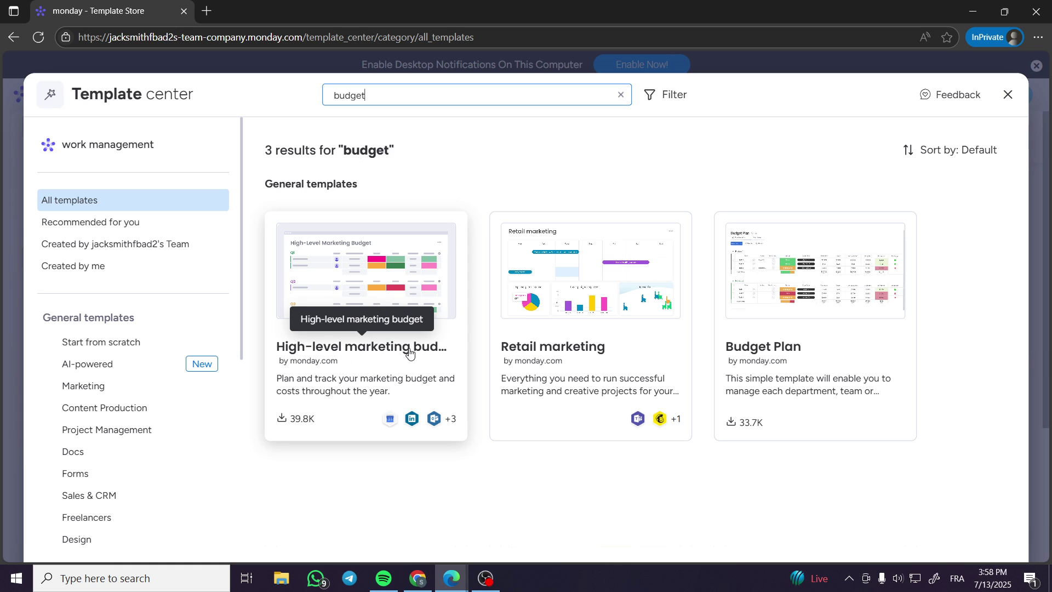
# Step: Add a board to the main workspace from the Budget Plan template
pyautogui.click(847, 323)
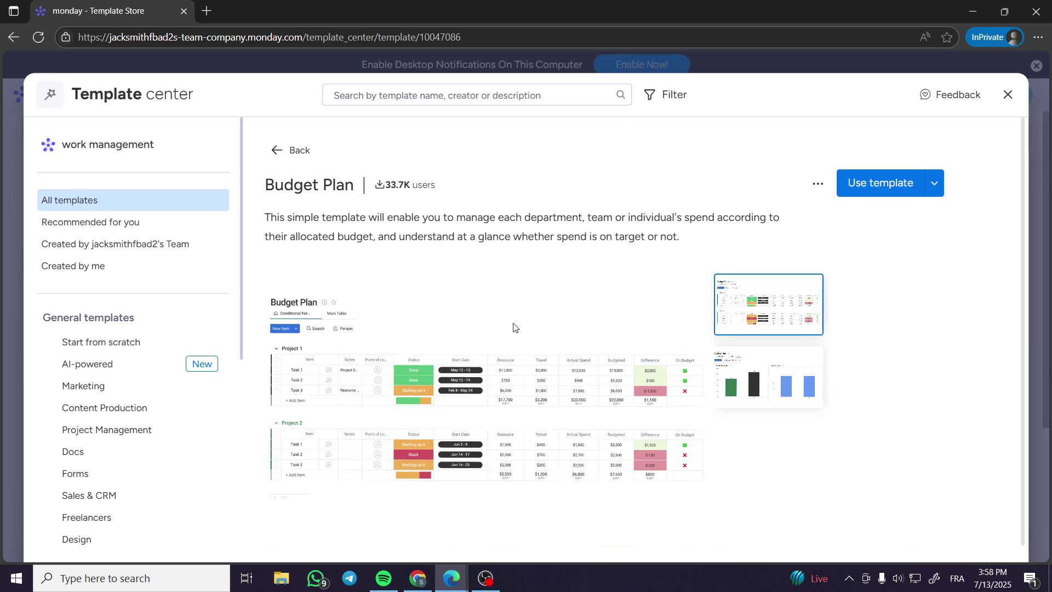
pyautogui.click(890, 192)
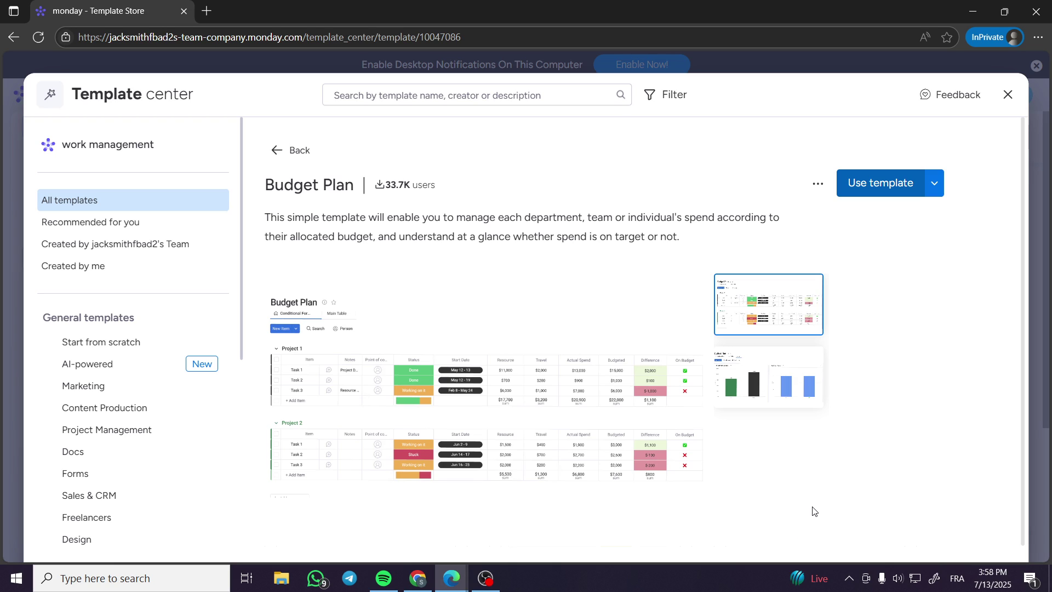
pyautogui.click(886, 183)
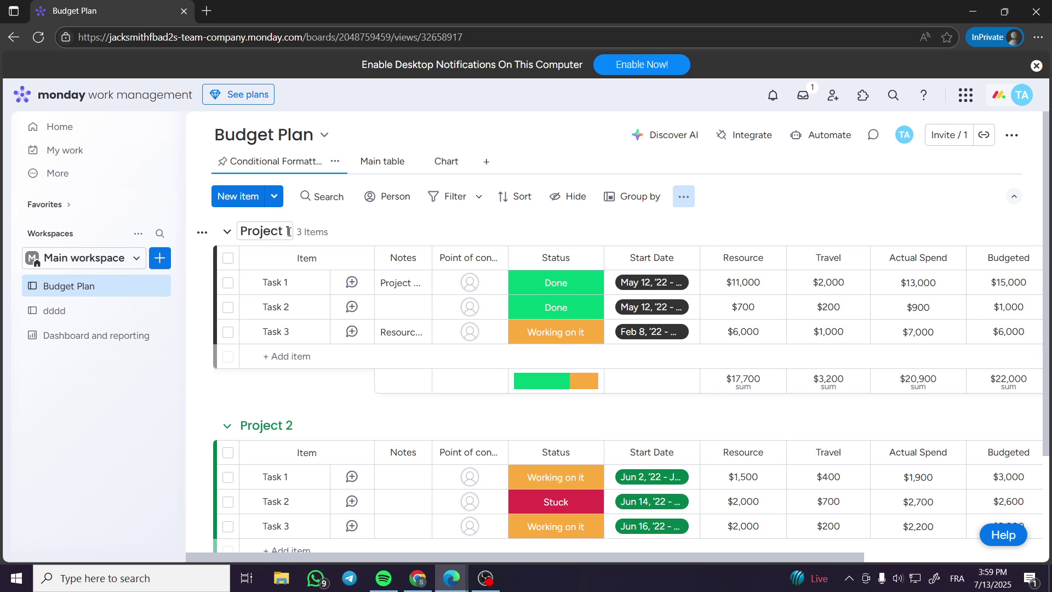
# Step: Look over the board's two project groups and check the options available for the Project 1 group, including duplication
pyautogui.scroll(-3, 296, 303)
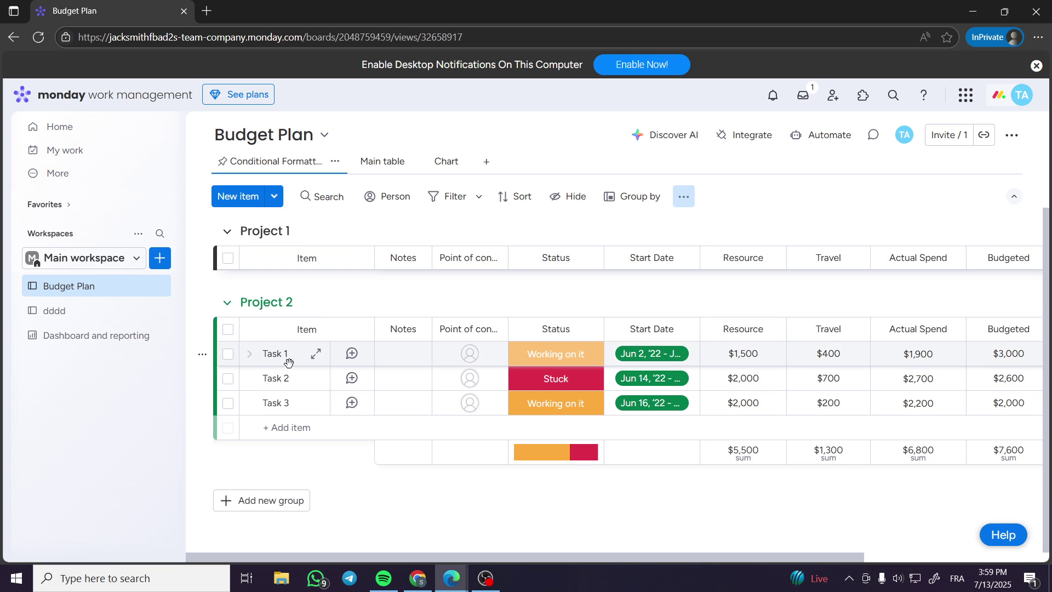
pyautogui.scroll(3, 288, 360)
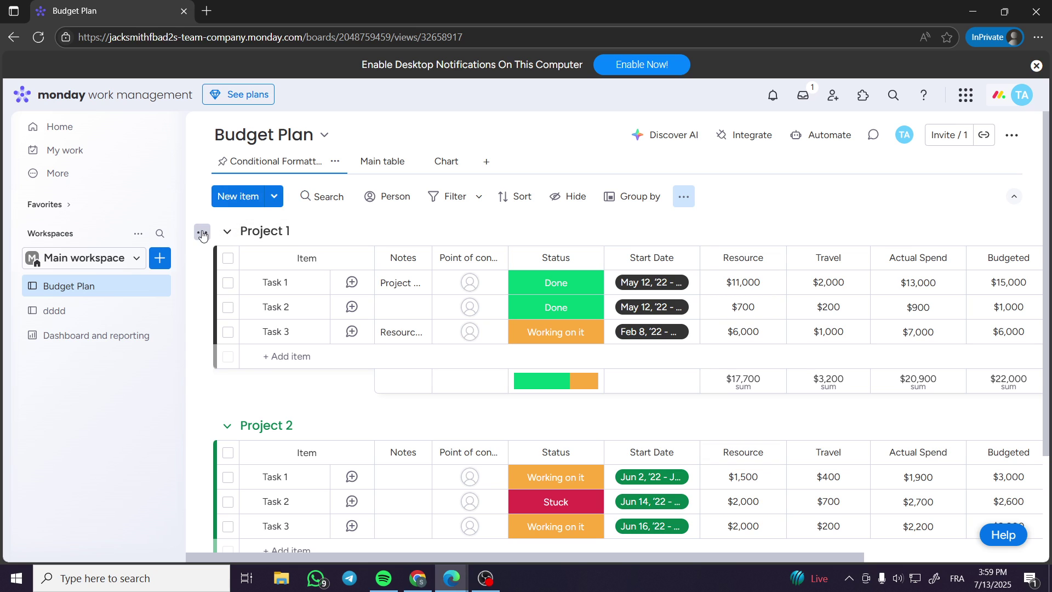
pyautogui.click(202, 233)
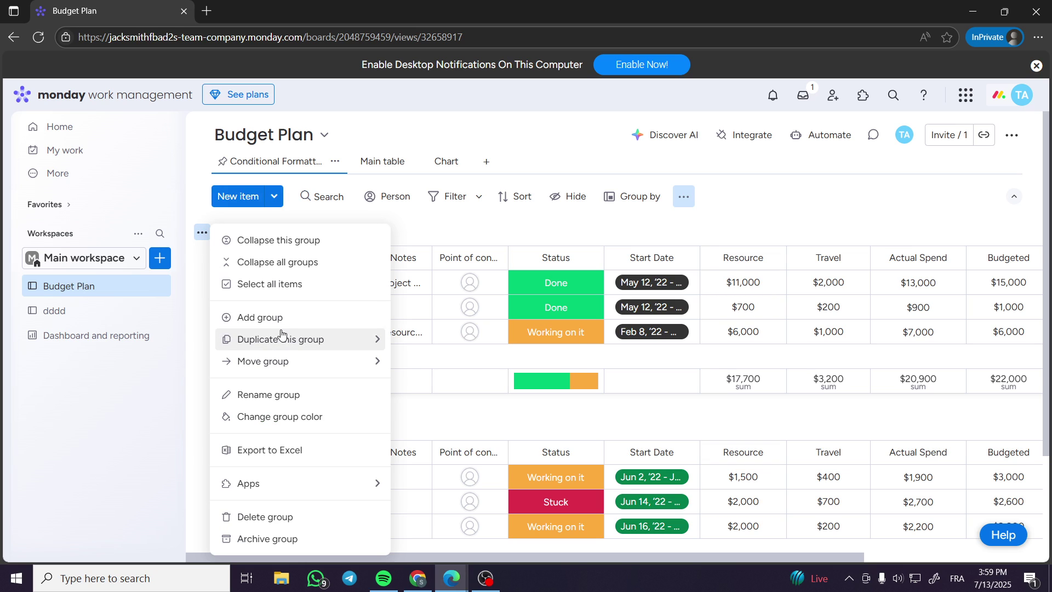
pyautogui.moveTo(284, 339)
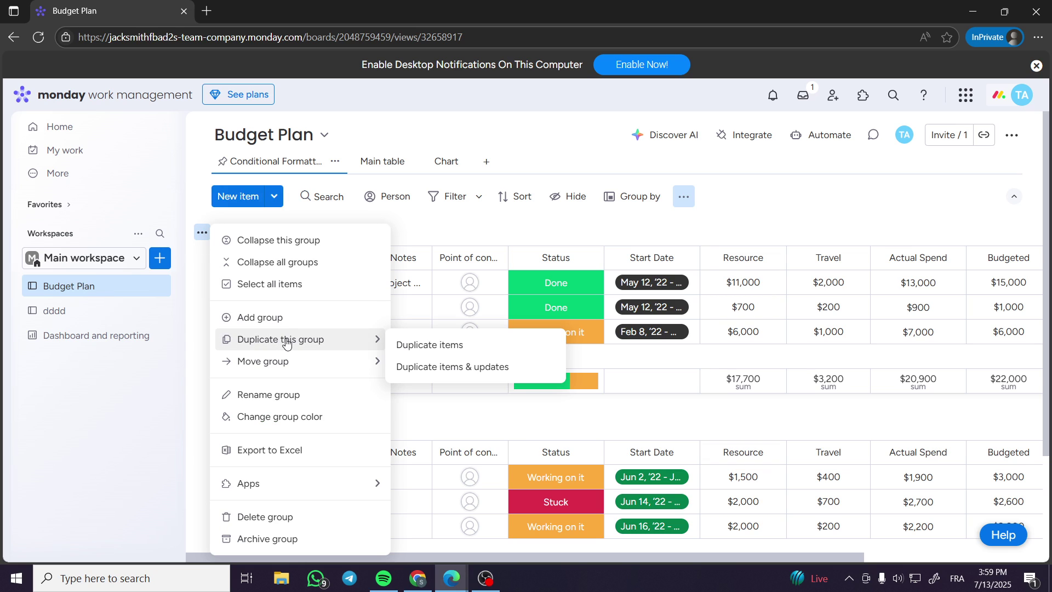
pyautogui.click(479, 233)
pyautogui.scroll(-1, 476, 363)
pyautogui.scroll(1, 475, 363)
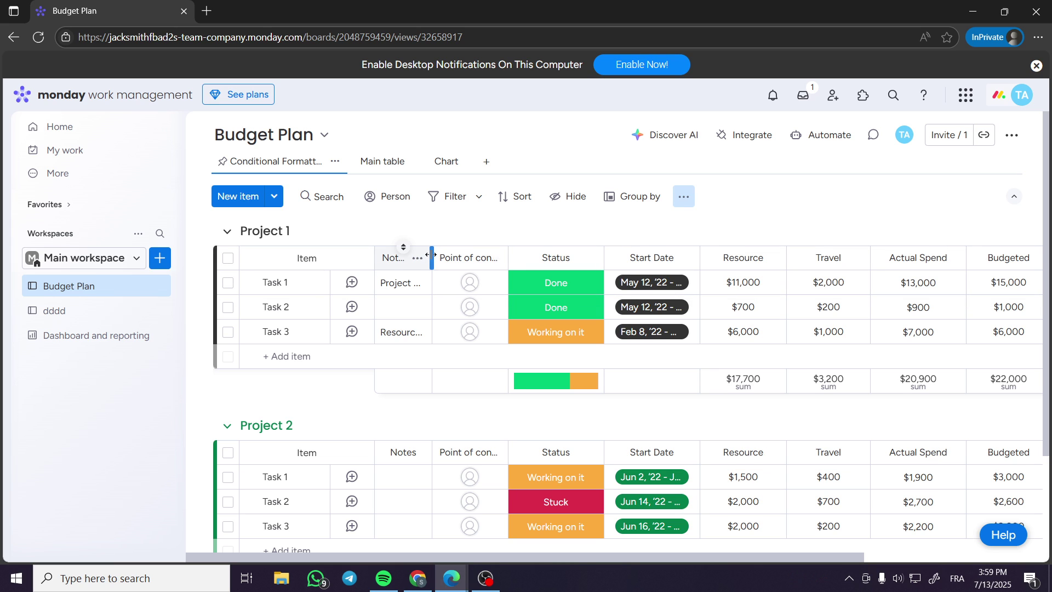
# Step: Widen the Notes column so its text fits, and check the subitem section of Task 1 in Project 1
pyautogui.moveTo(432, 253); pyautogui.dragTo(481, 254)
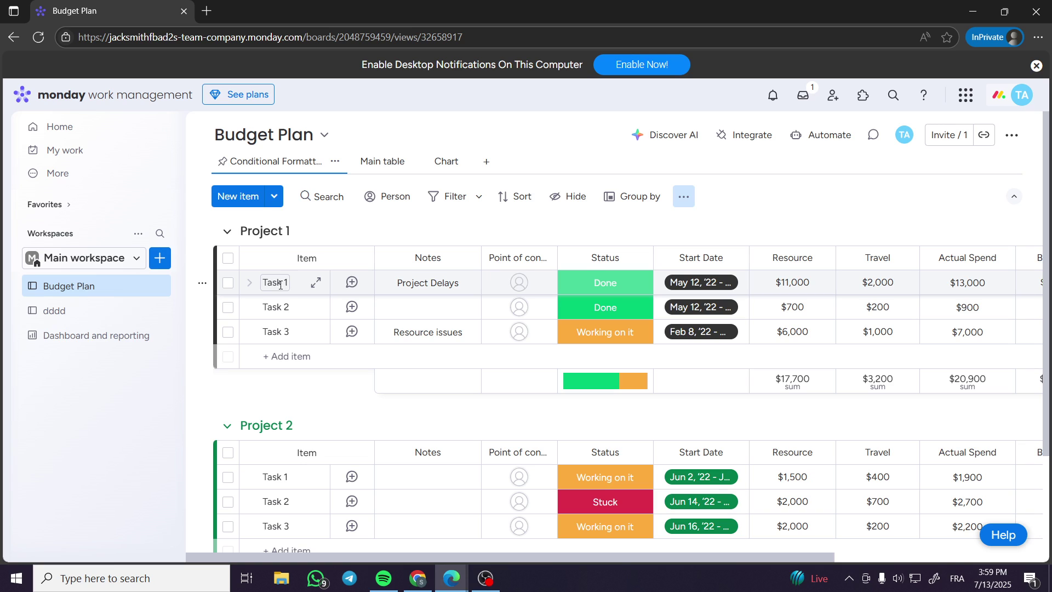
pyautogui.click(252, 283)
pyautogui.click(252, 283)
pyautogui.click(252, 284)
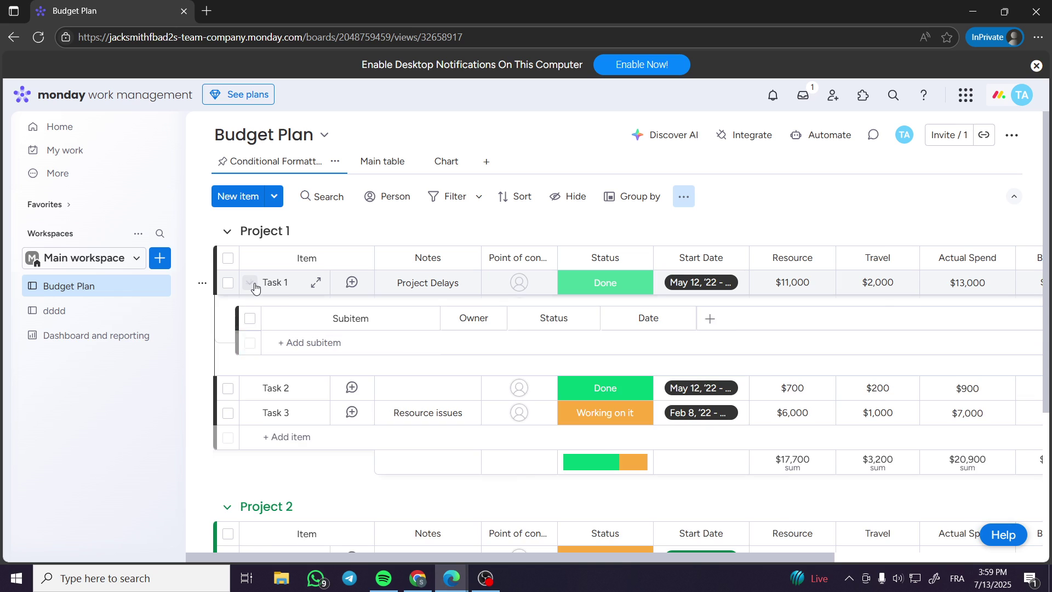
pyautogui.click(252, 283)
pyautogui.click(254, 285)
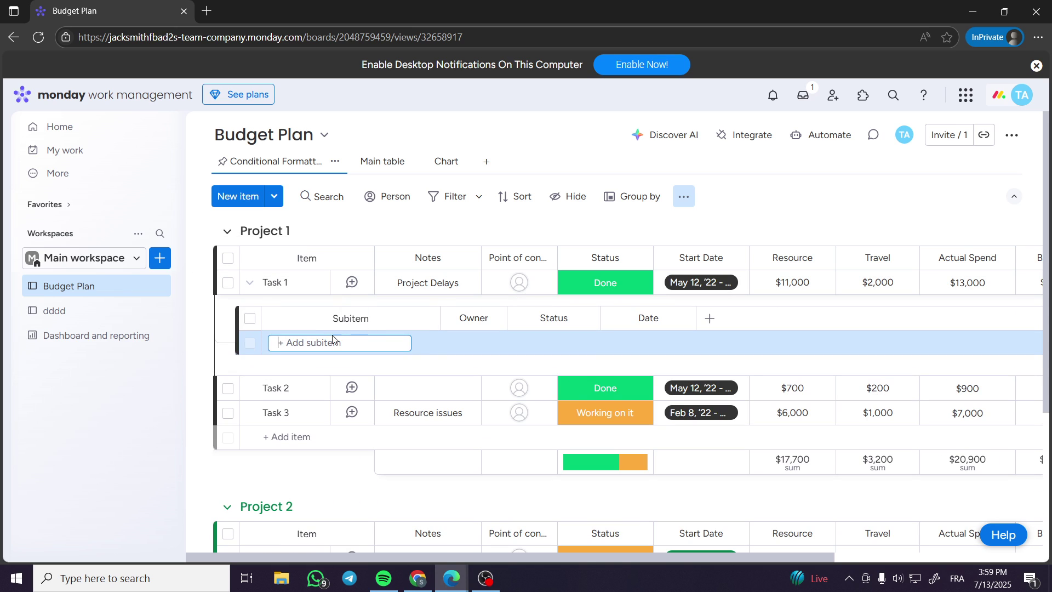
pyautogui.click(248, 285)
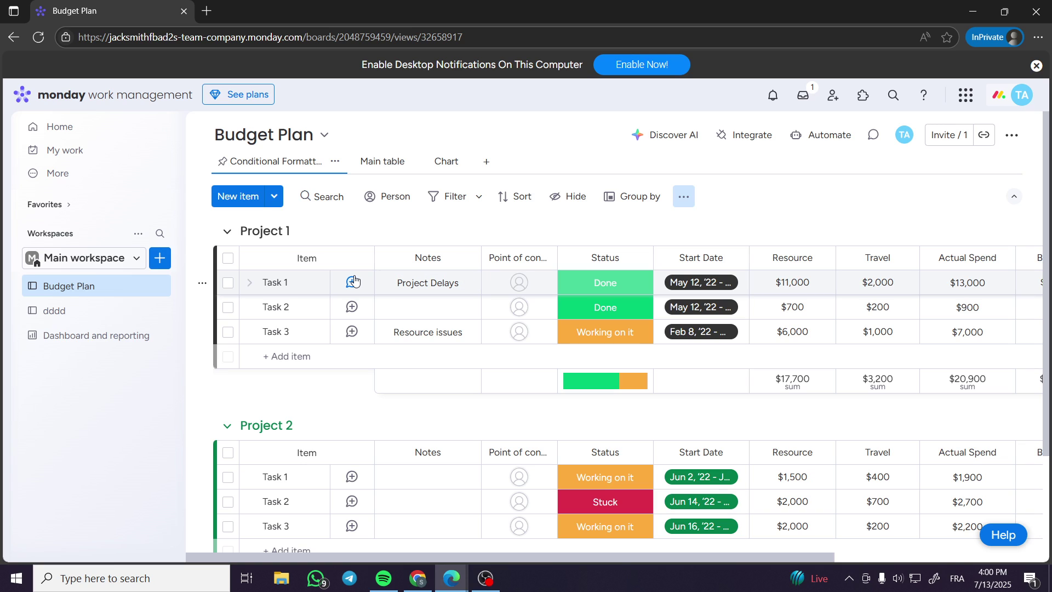
# Step: Widen the Point of contact column to fit its title and check who can be assigned to Task 1 in Project 1
pyautogui.moveTo(558, 256); pyautogui.dragTo(607, 254)
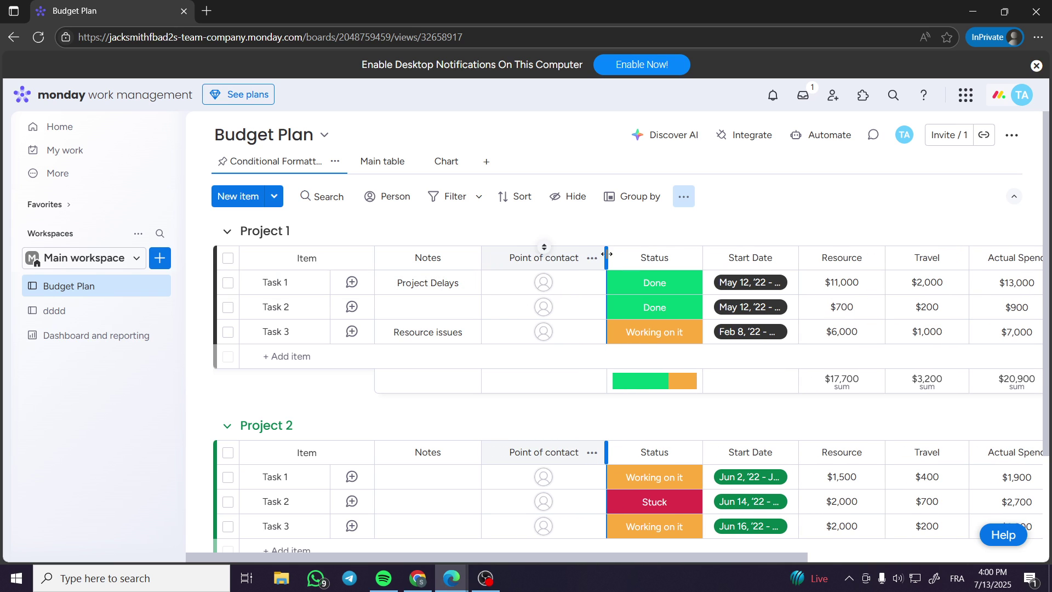
pyautogui.click(544, 280)
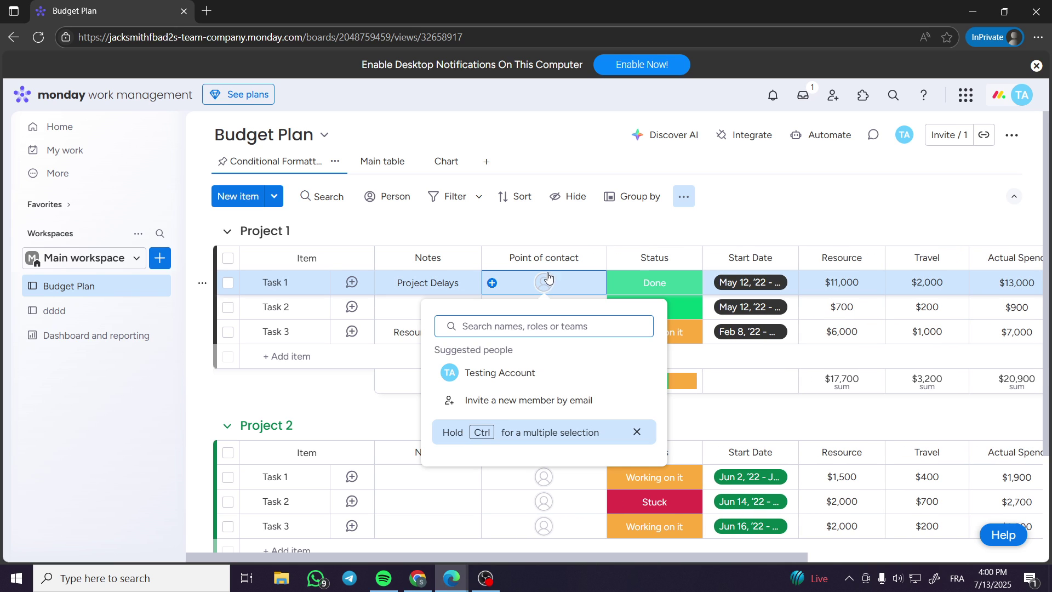
pyautogui.click(567, 229)
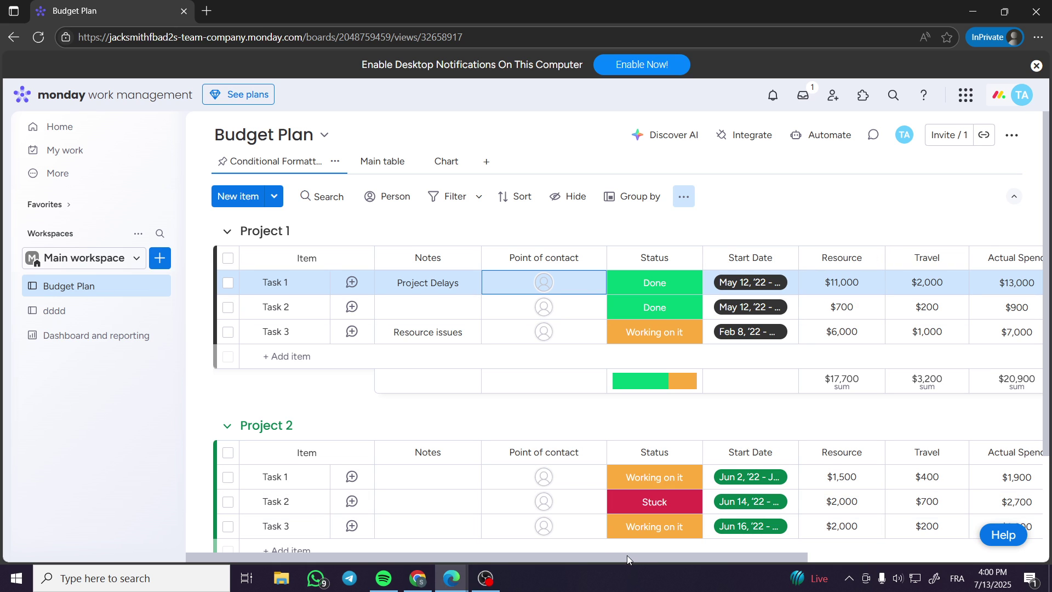
# Step: Examine the formulas behind the Difference and On Budget columns using Task 1 in Project 1
pyautogui.moveTo(627, 556); pyautogui.dragTo(804, 556)
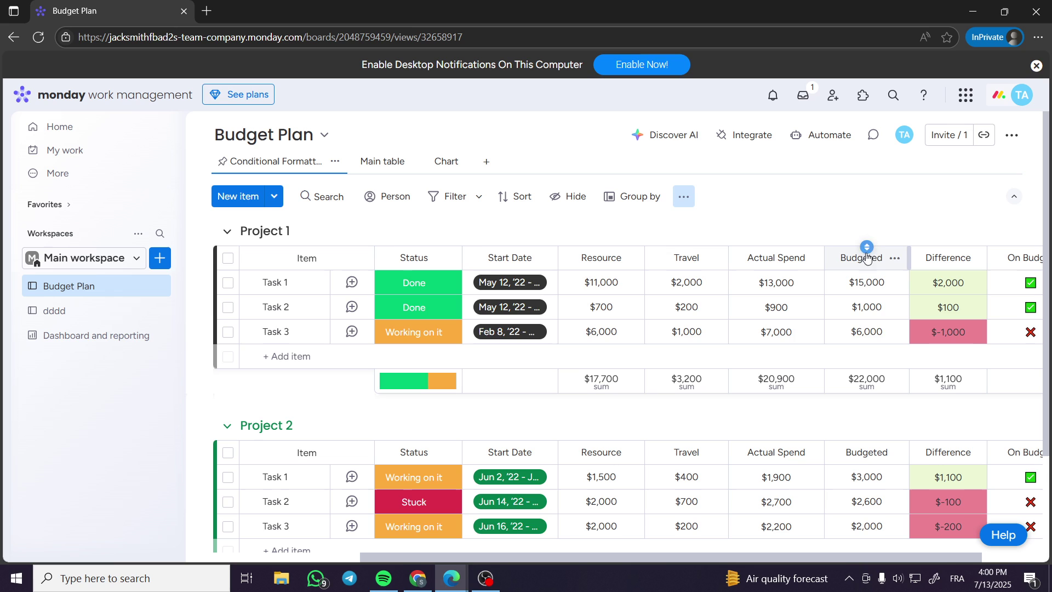
pyautogui.moveTo(570, 560); pyautogui.dragTo(631, 557)
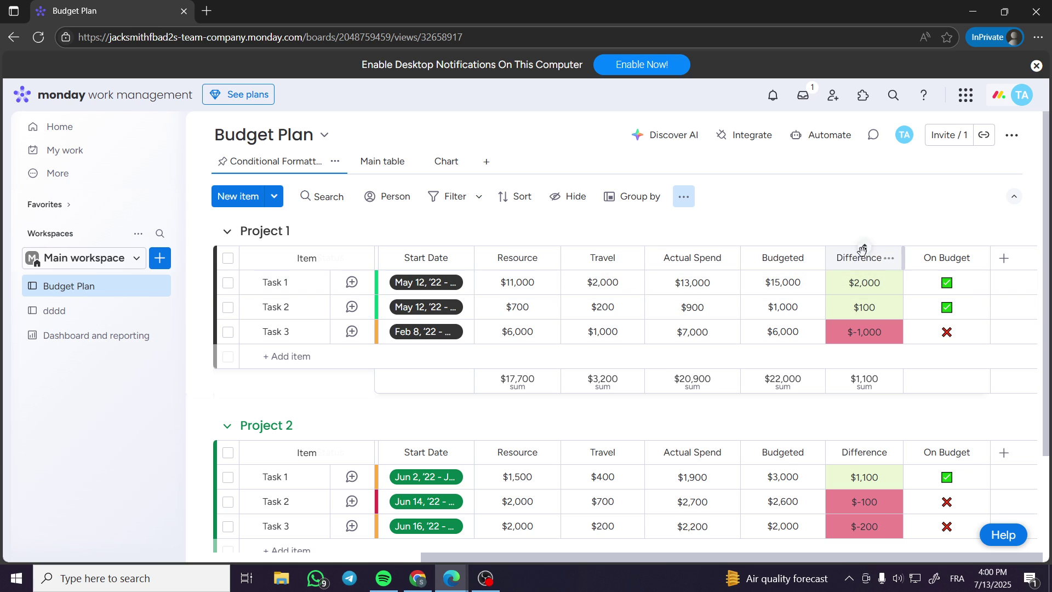
pyautogui.click(875, 283)
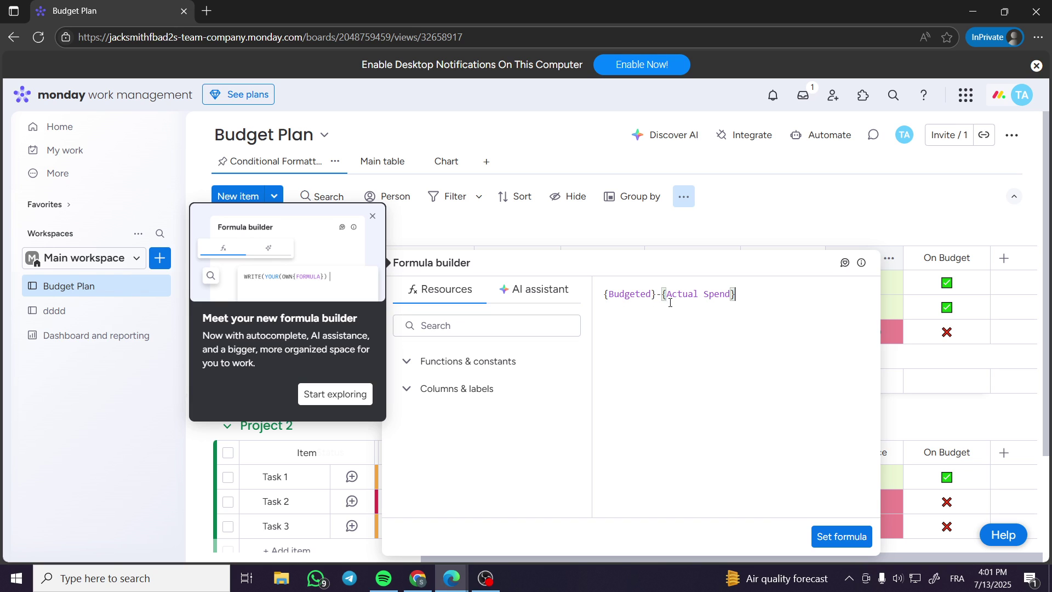
pyautogui.click(828, 218)
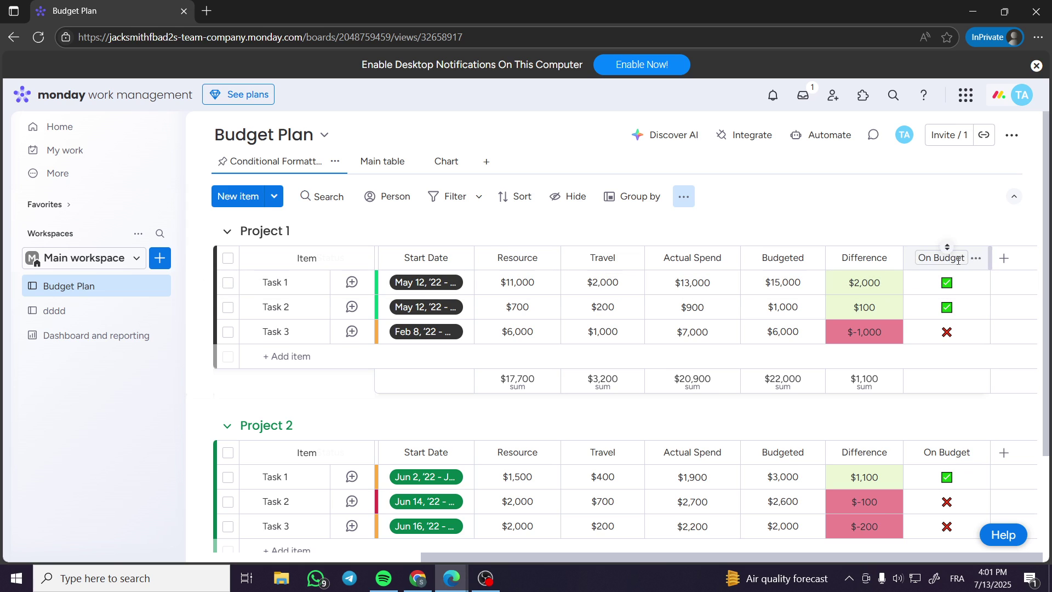
pyautogui.click(957, 286)
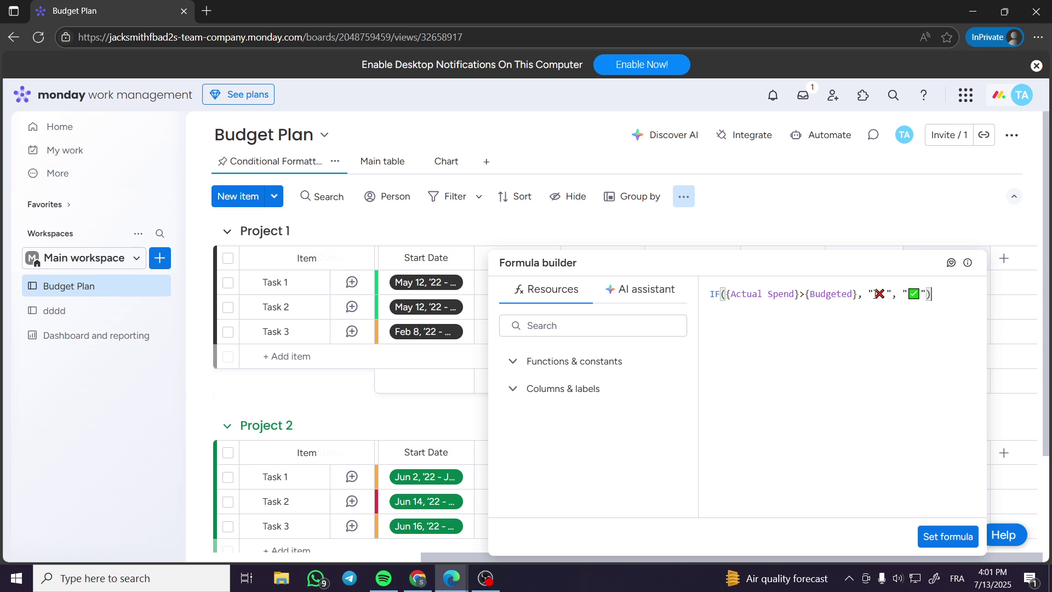
pyautogui.click(868, 206)
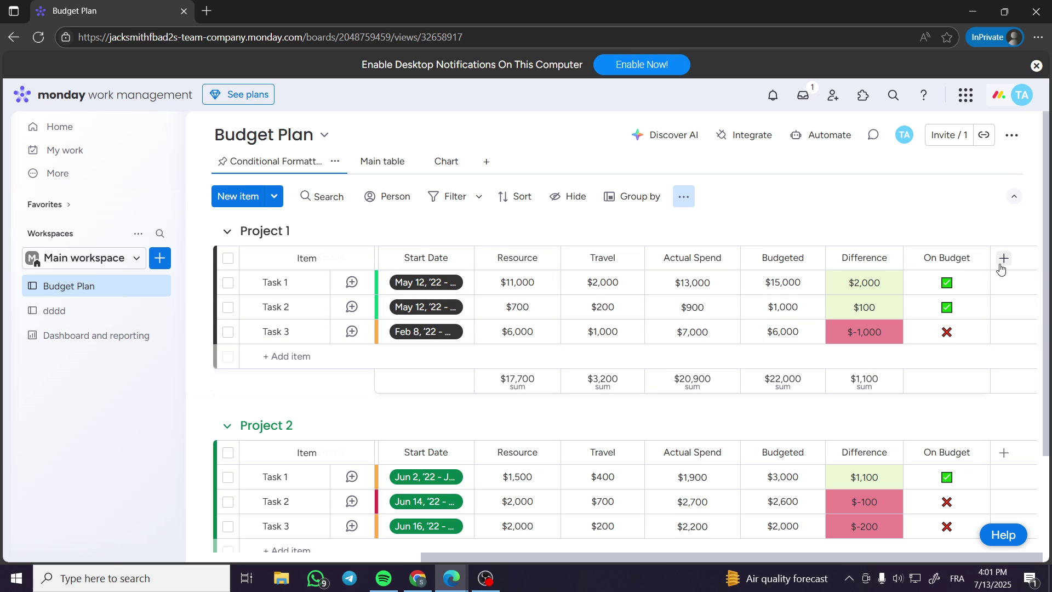
# Step: Check the Travel column title and examine the formula behind Task 1's Actual Spend in Project 1
pyautogui.click(611, 263)
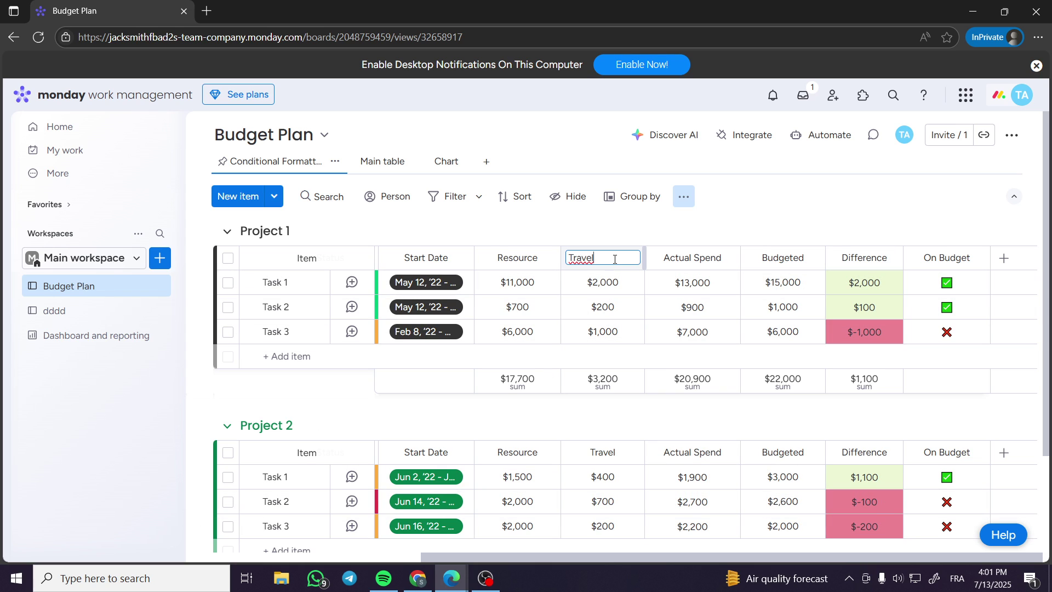
pyautogui.click(573, 230)
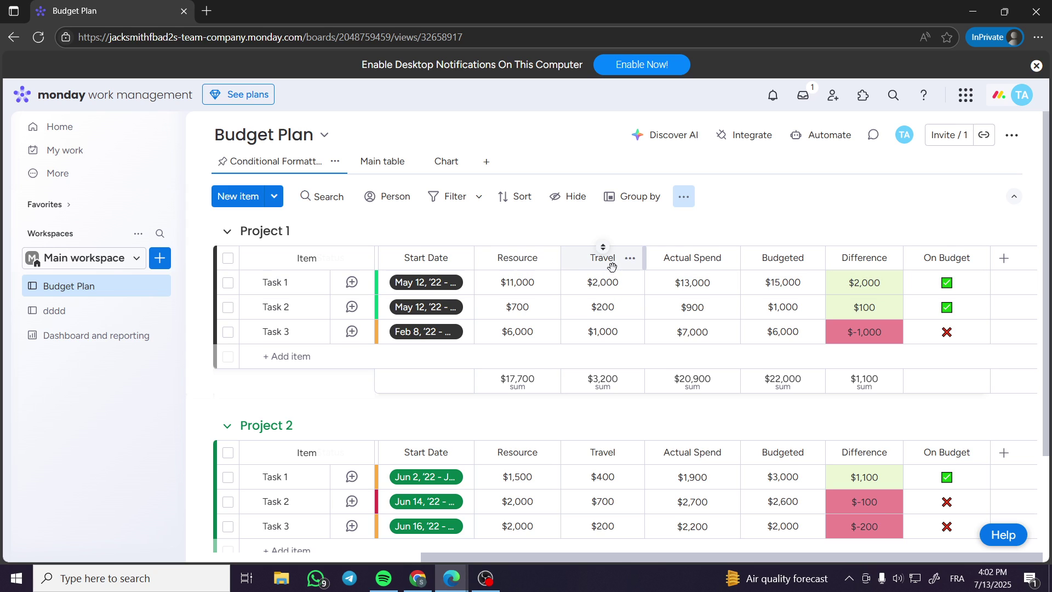
pyautogui.click(710, 283)
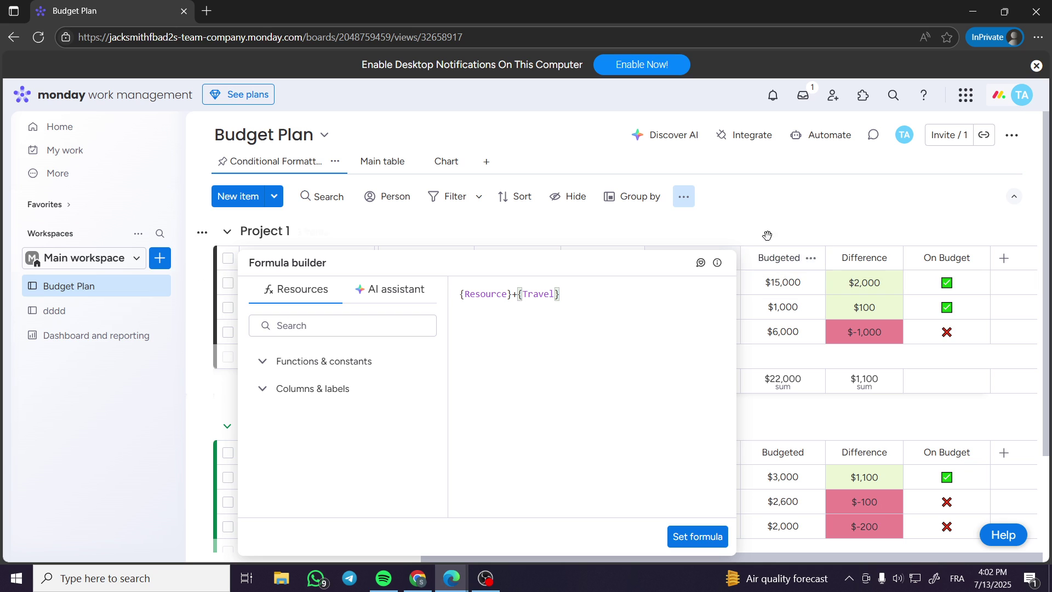
pyautogui.click(749, 230)
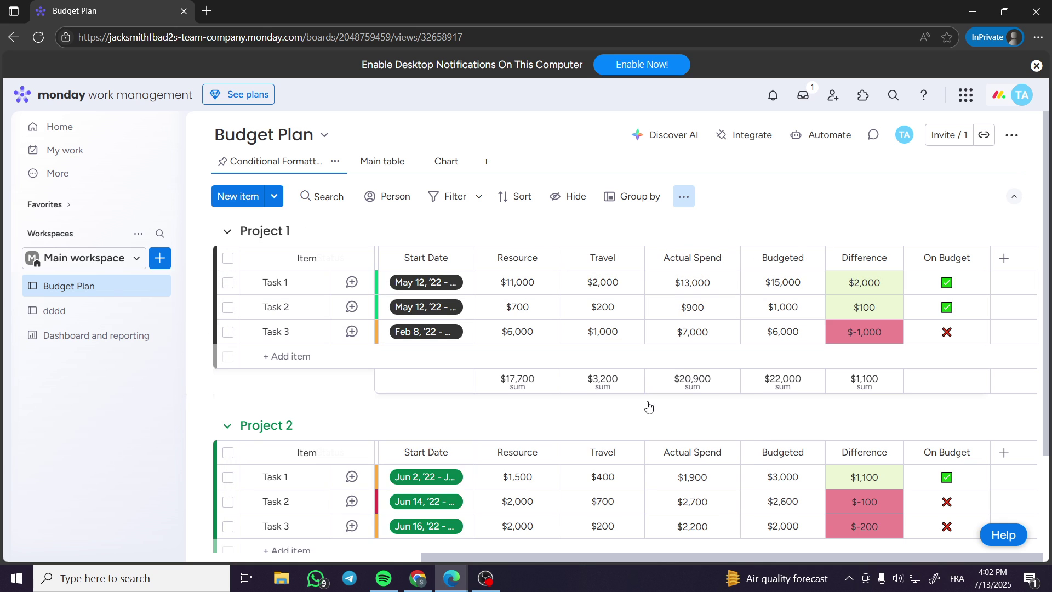
pyautogui.moveTo(573, 556); pyautogui.dragTo(297, 550)
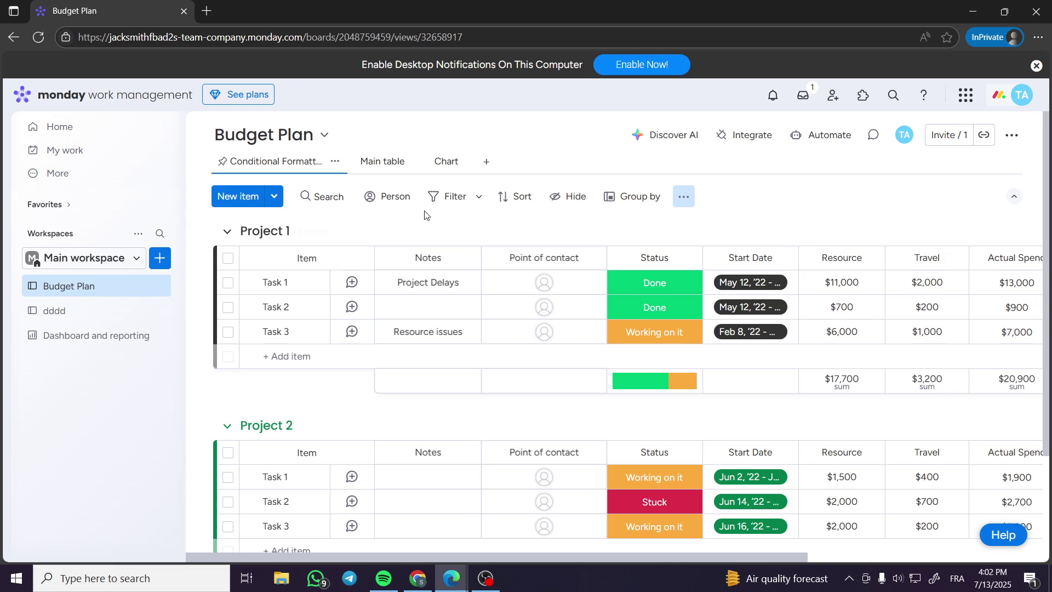